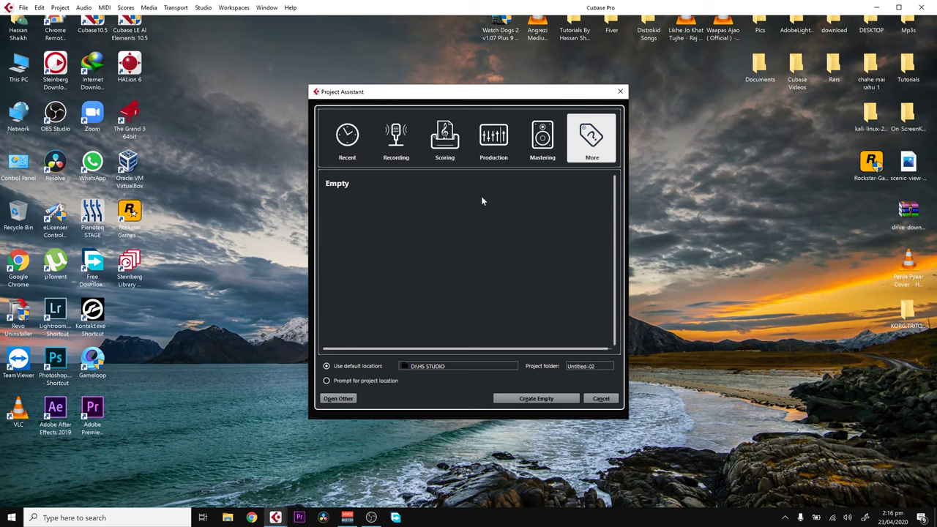
pyautogui.moveTo(418, 101); pyautogui.dragTo(395, 101)
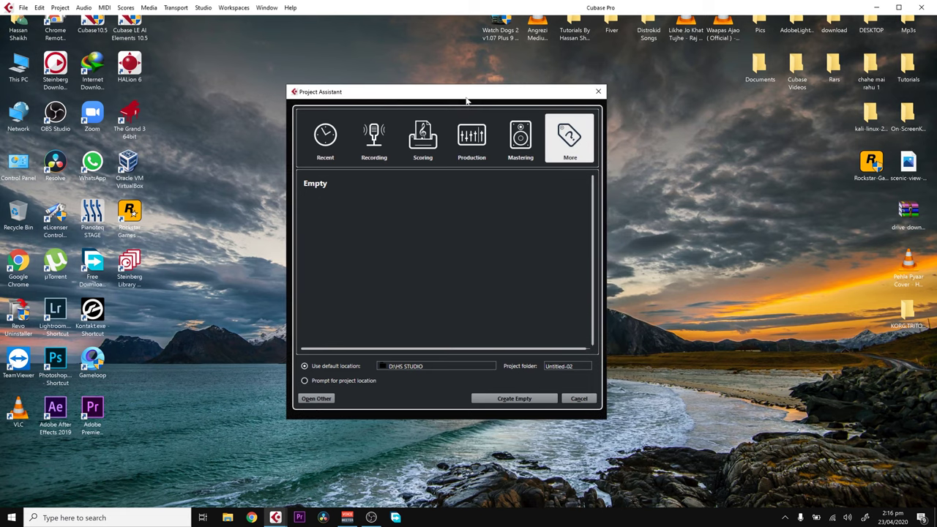
pyautogui.moveTo(469, 101)
pyautogui.mouseDown()
pyautogui.moveTo(517, 104)
pyautogui.moveTo(468, 99)
pyautogui.mouseUp()
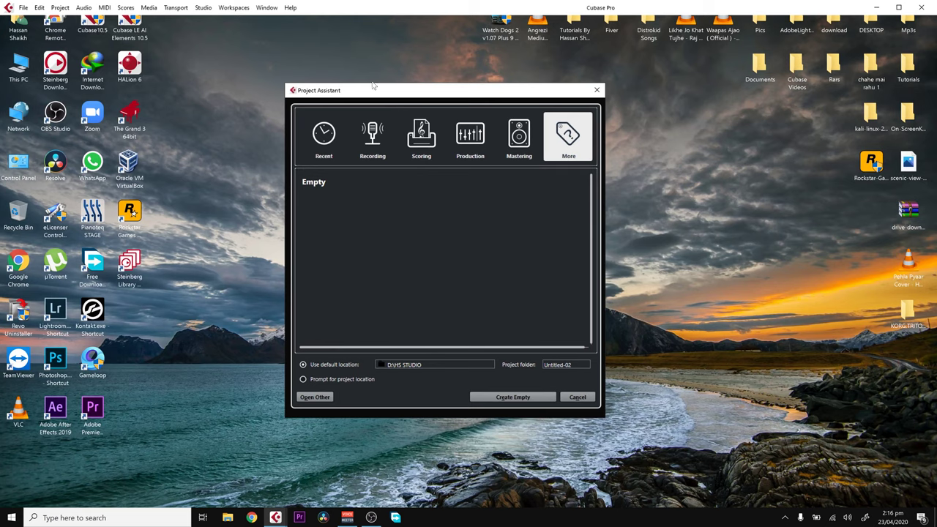
pyautogui.moveTo(493, 88)
pyautogui.mouseDown()
pyautogui.moveTo(410, 81)
pyautogui.moveTo(486, 99)
pyautogui.mouseUp()
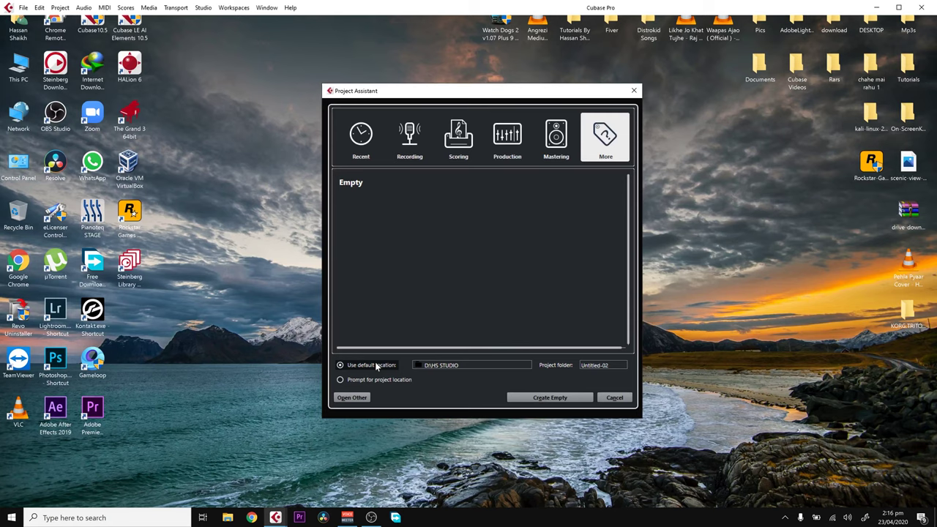
# Step: Set the default project location to the HS STUDIO folder on Local Disk (D:)
pyautogui.click(429, 368)
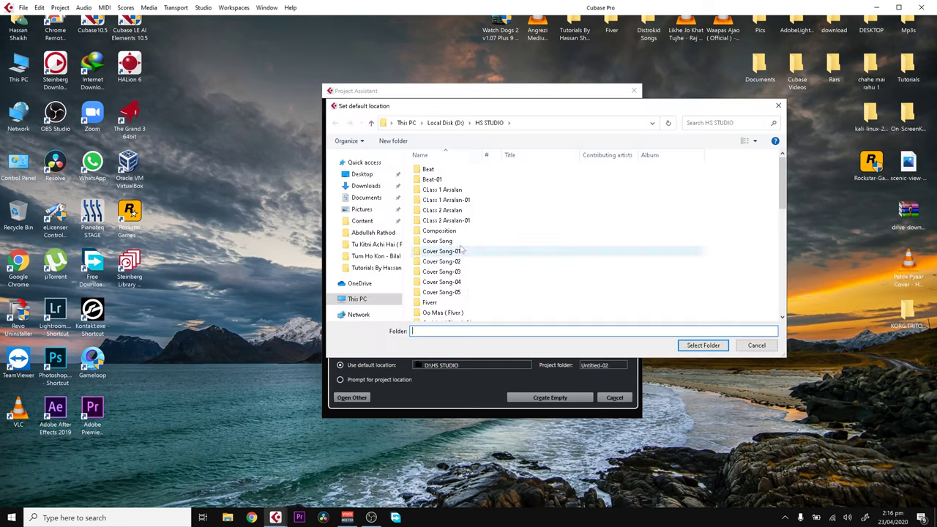
pyautogui.click(445, 122)
pyautogui.click(456, 180)
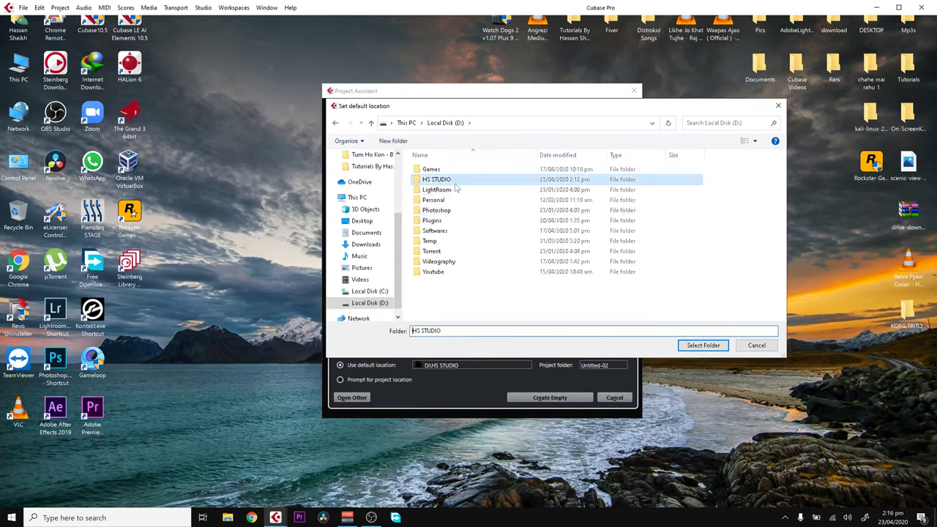
pyautogui.click(703, 345)
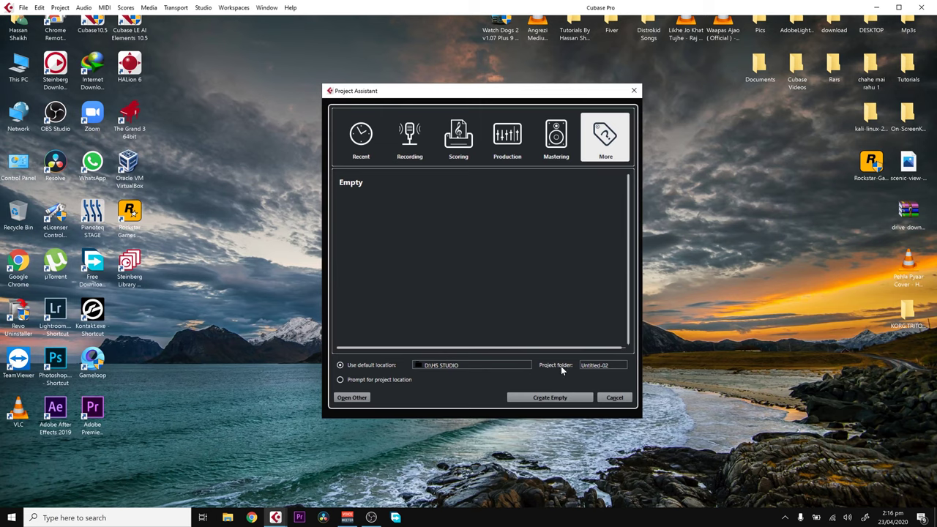
# Step: Name the project folder "Tutorial 1" and create the empty project
pyautogui.click(595, 365)
pyautogui.click(602, 365)
pyautogui.moveTo(612, 365); pyautogui.dragTo(581, 365)
pyautogui.write('Tutoria')
pyautogui.write('ls')
pyautogui.press('Return')
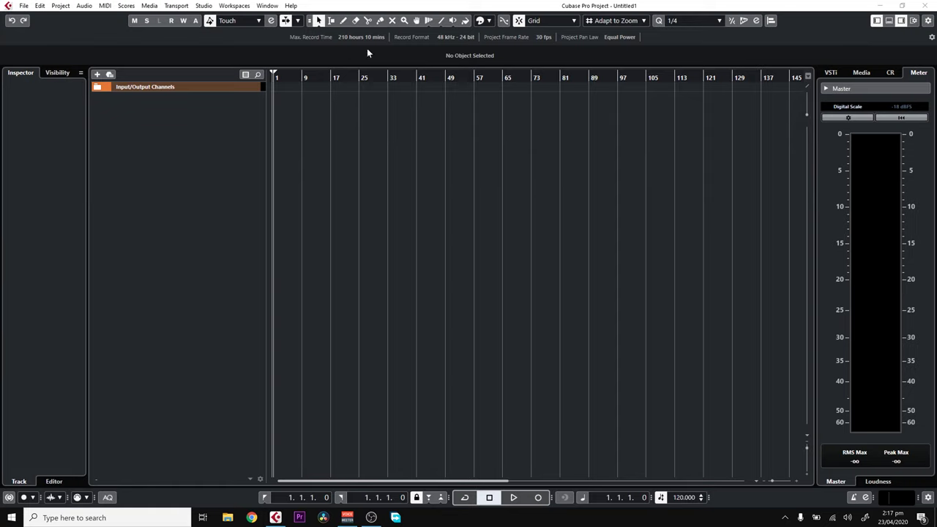
pyautogui.moveTo(454, 77); pyautogui.dragTo(474, 87)
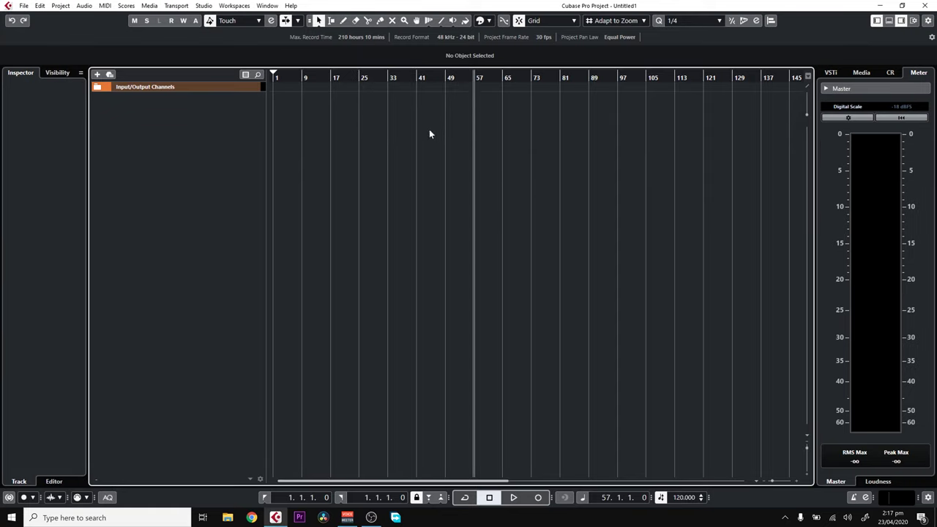
pyautogui.press('Home')
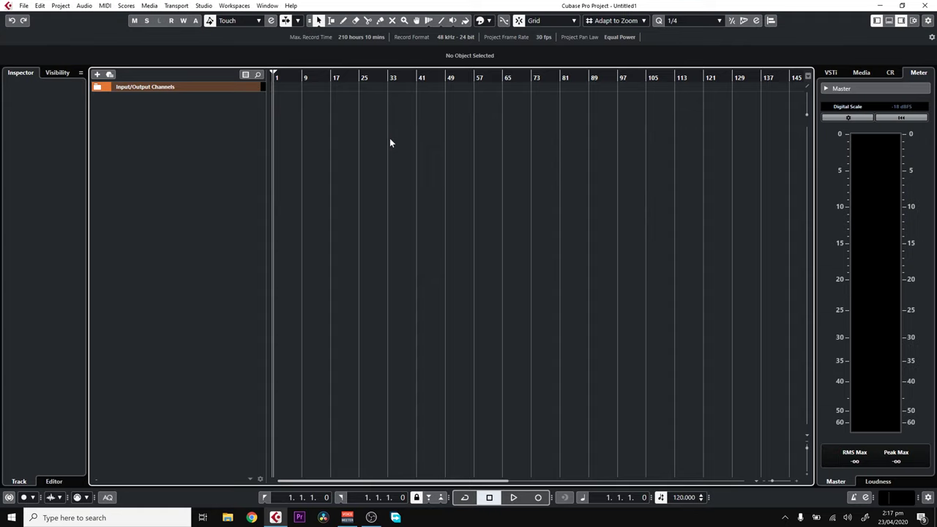
pyautogui.moveTo(290, 98); pyautogui.dragTo(676, 177)
# Step: Save the project in the Tutorial 1 folder as "Tutorial Series 1"
pyautogui.hotkey('ctrl', 's')
pyautogui.moveTo(190, 11); pyautogui.dragTo(455, 94)
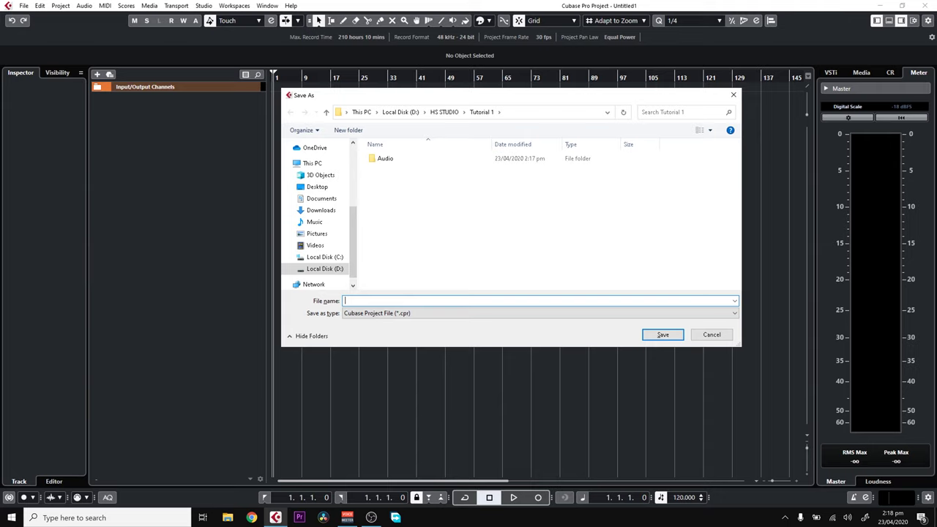
pyautogui.write('Tutorial Series 1')
pyautogui.press('Return')
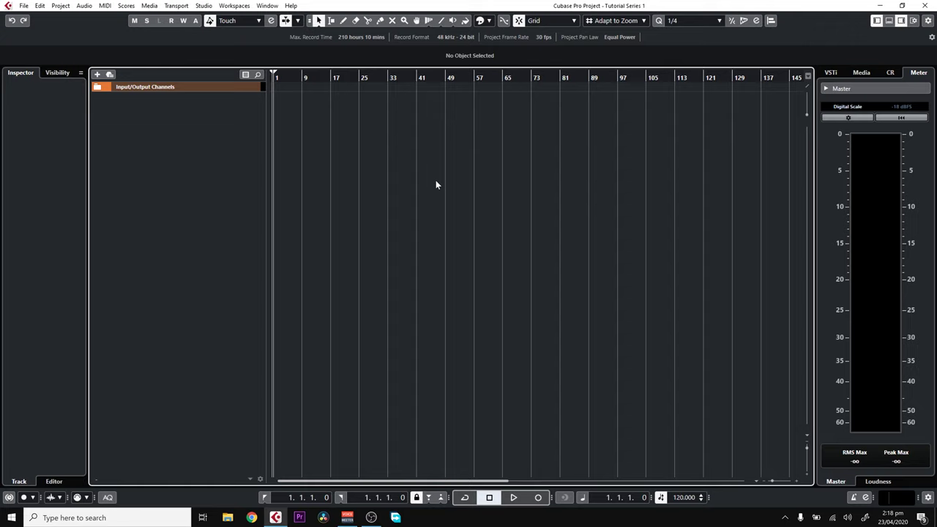
pyautogui.moveTo(447, 188); pyautogui.dragTo(714, 214)
pyautogui.moveTo(722, 145); pyautogui.dragTo(338, 308)
# Step: Open the VST Audio System settings in Studio Setup and view the available ASIO drivers
pyautogui.click(200, 8)
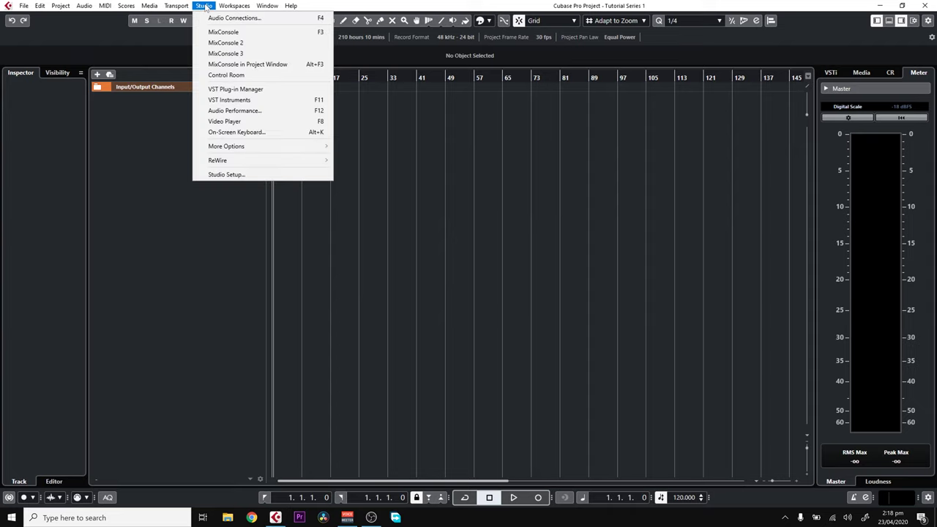
pyautogui.moveTo(203, 8)
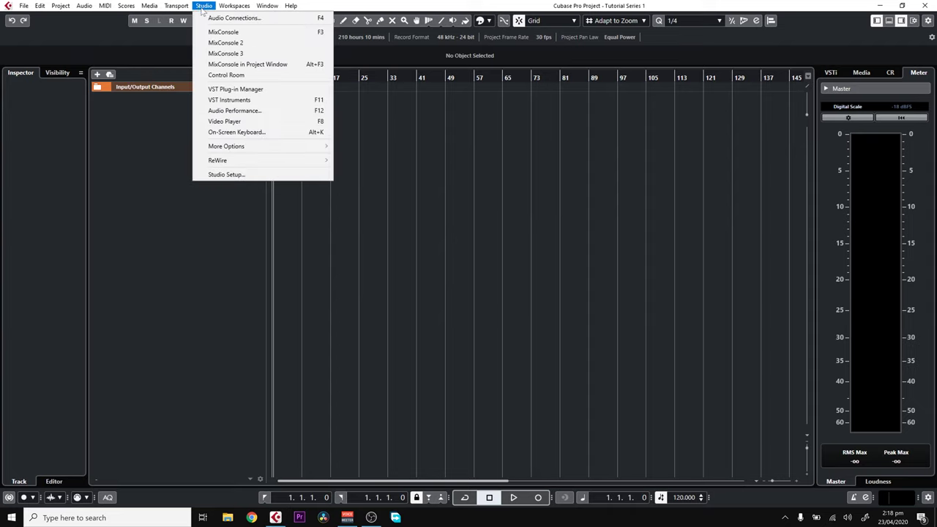
pyautogui.click(219, 174)
pyautogui.click(361, 151)
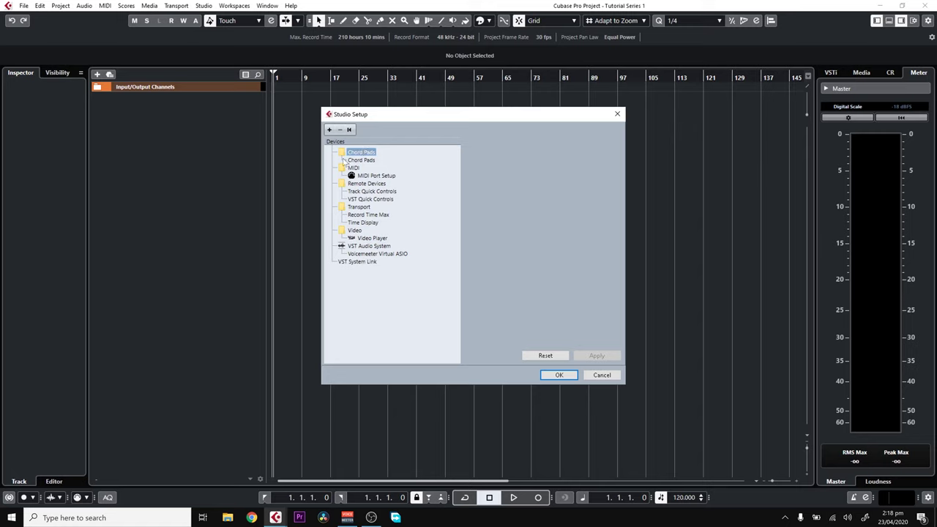
pyautogui.click(364, 249)
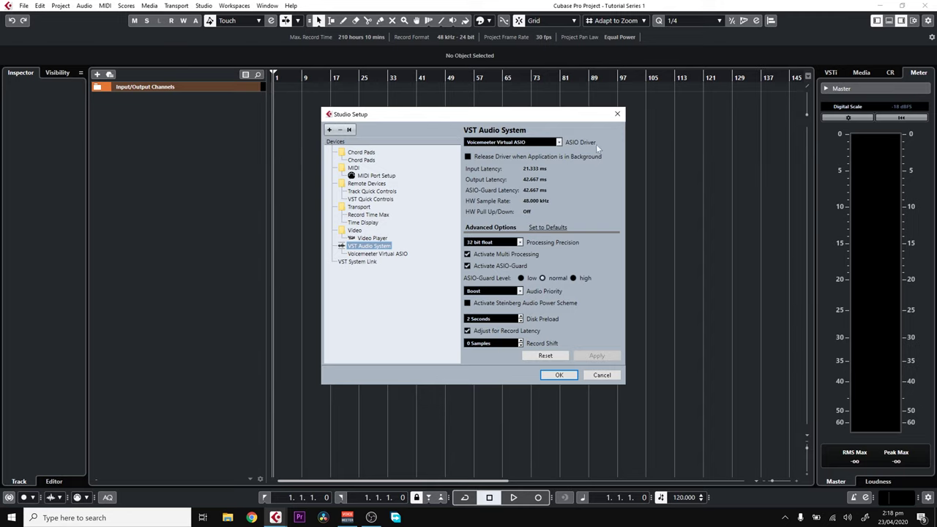
pyautogui.click(544, 142)
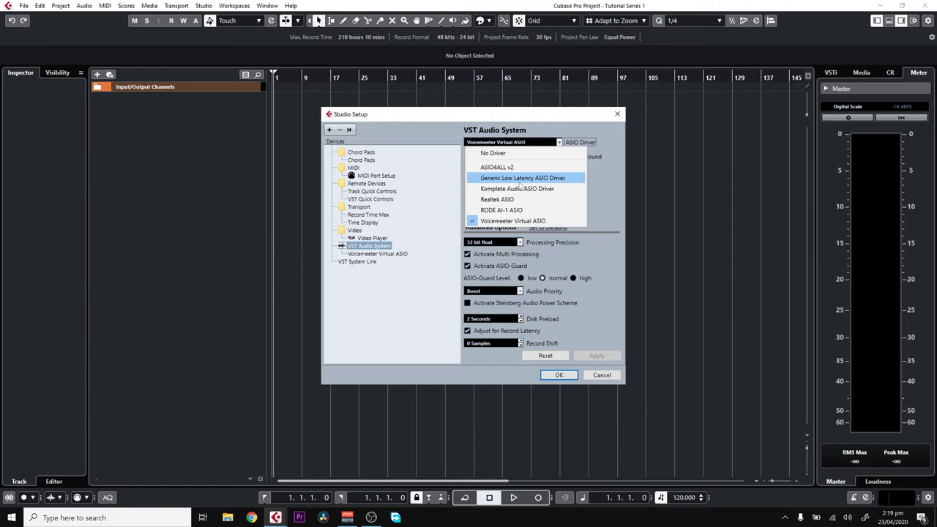
pyautogui.click(536, 119)
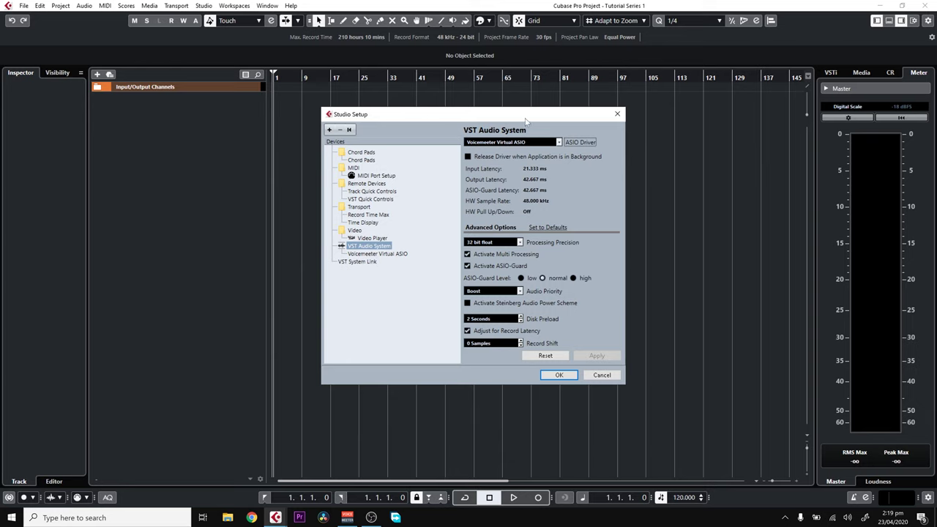
# Step: Review the ASIO driver choices again, keep Voicemeeter Virtual ASIO, and close Studio Setup
pyautogui.moveTo(523, 119); pyautogui.dragTo(541, 126)
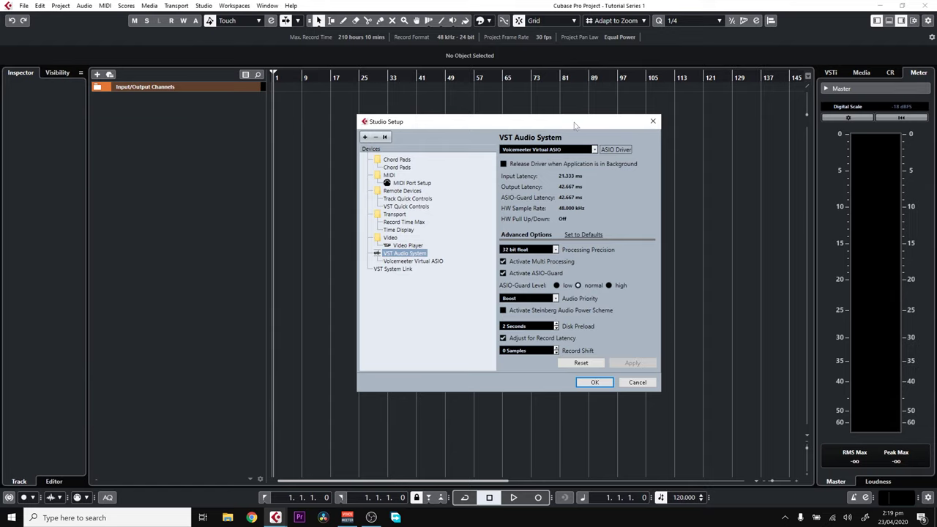
pyautogui.moveTo(564, 123); pyautogui.dragTo(639, 100)
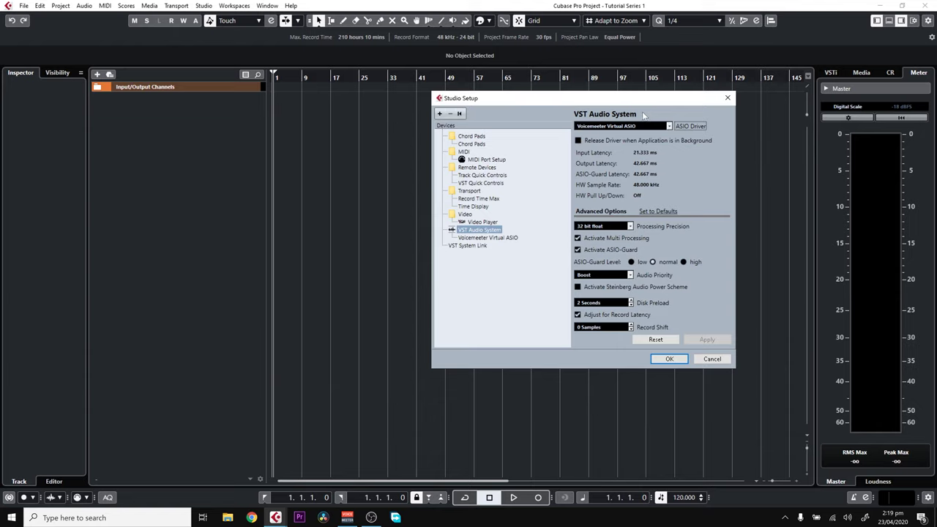
pyautogui.click(630, 128)
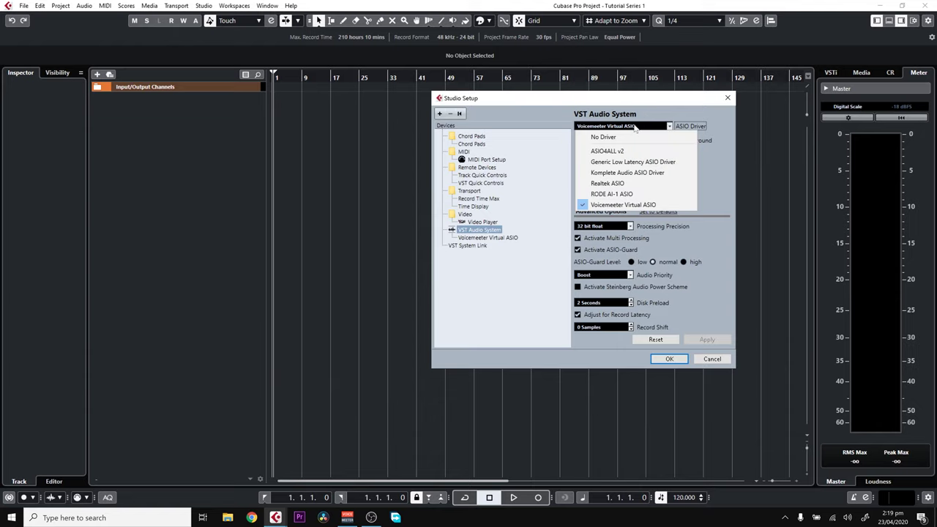
pyautogui.click(643, 115)
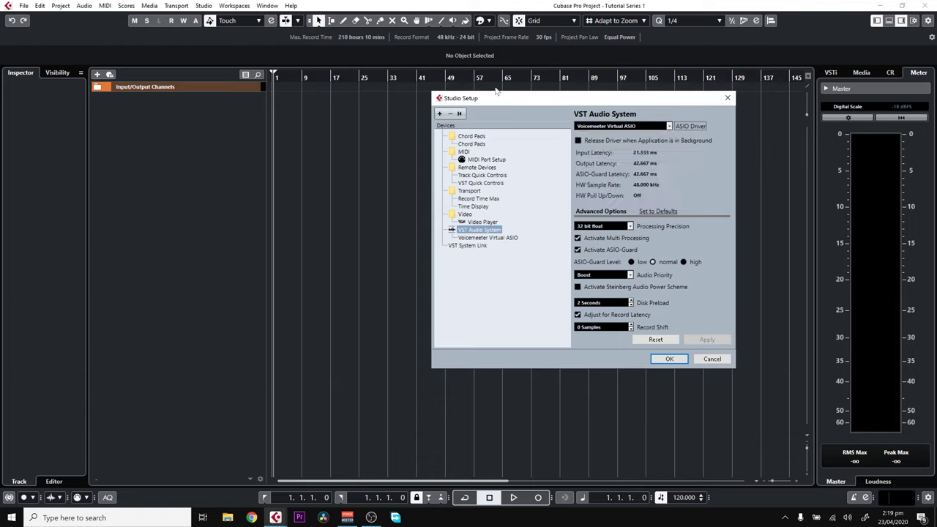
pyautogui.moveTo(498, 93); pyautogui.dragTo(497, 73)
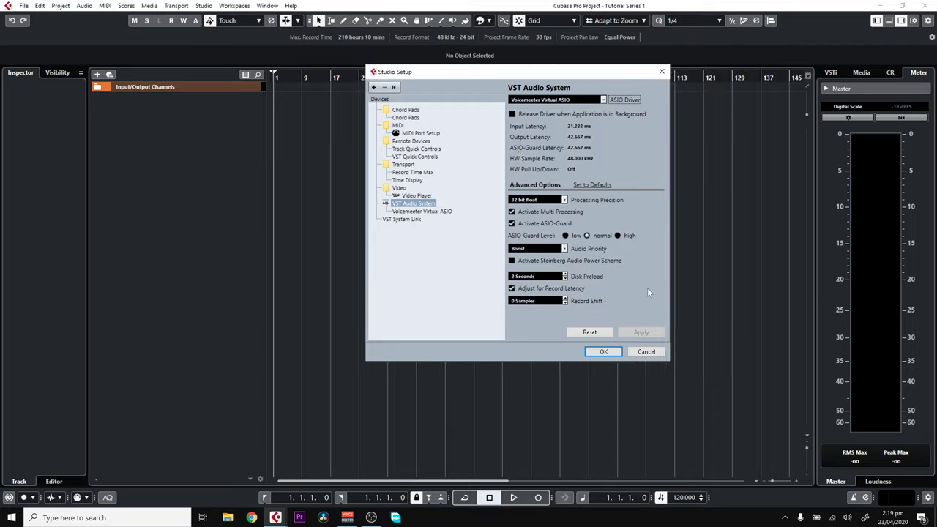
pyautogui.click(604, 351)
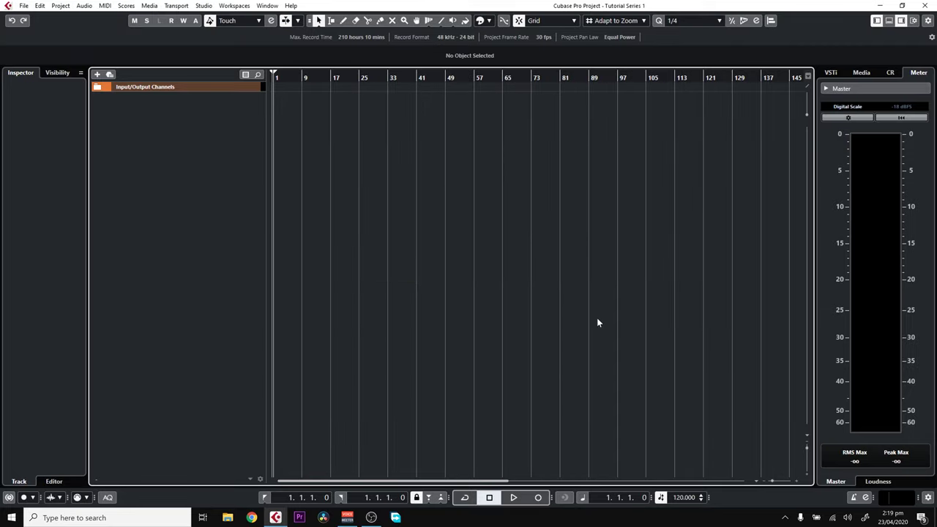
pyautogui.rightClick(401, 78)
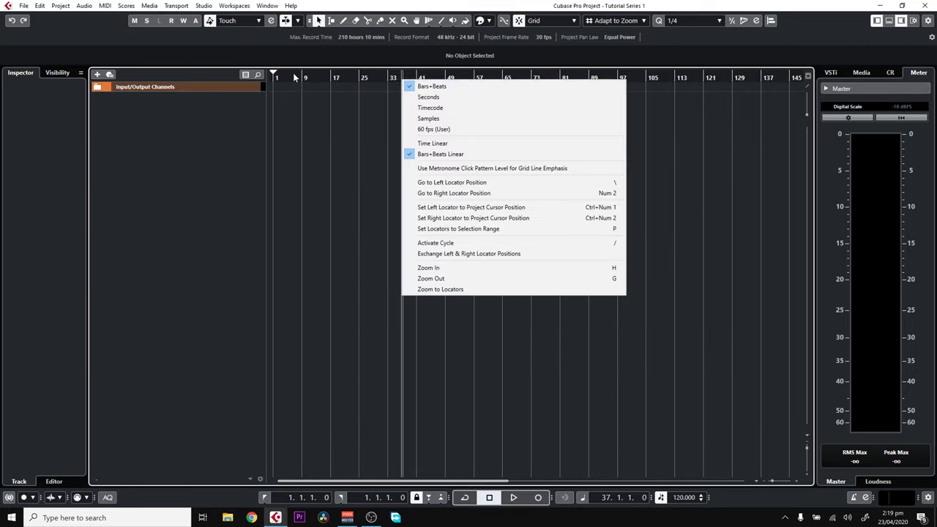
pyautogui.click(295, 78)
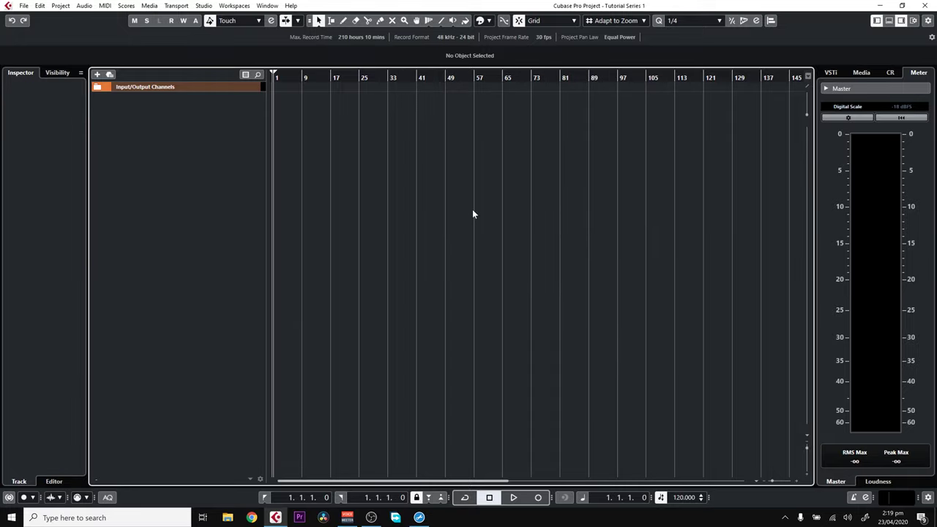
# Step: Show the floating transport panel, reveal its time signature field, and place it over the lower part of the project area
pyautogui.press('F2')
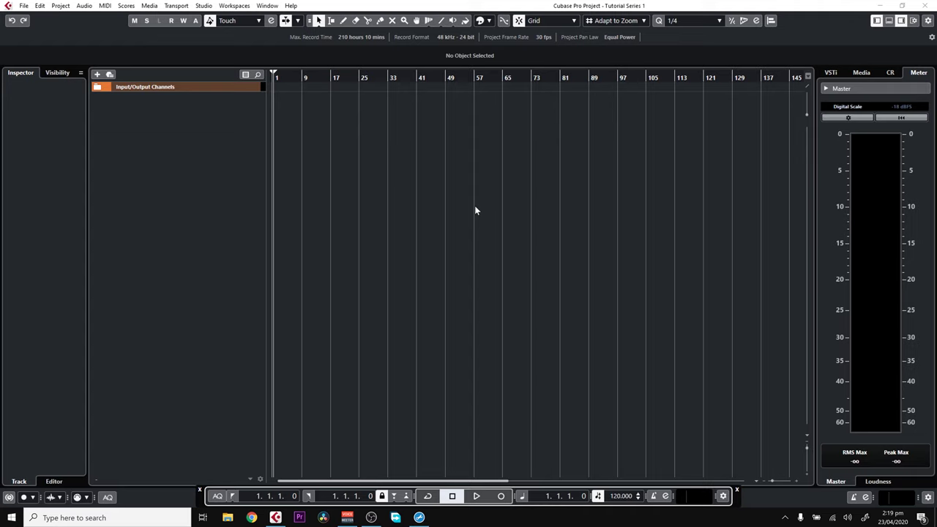
pyautogui.moveTo(741, 501); pyautogui.dragTo(815, 345)
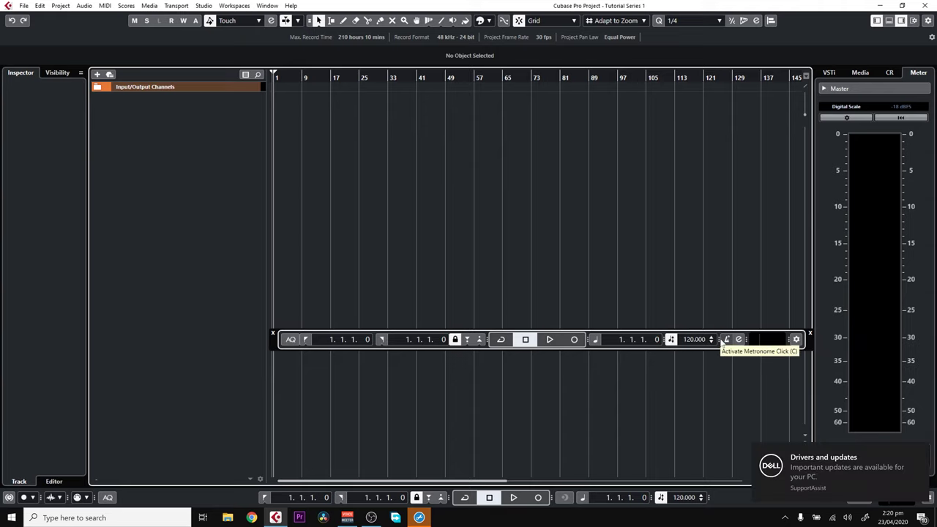
pyautogui.click(720, 340)
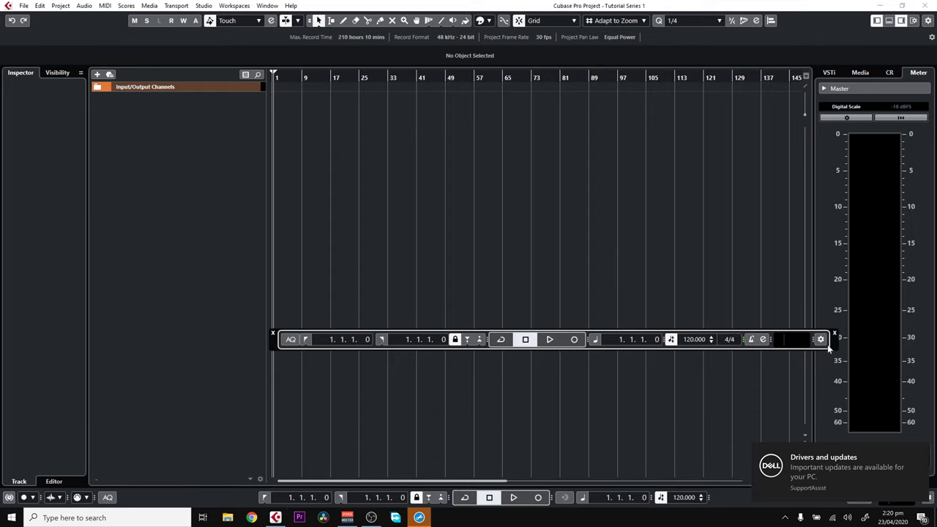
pyautogui.moveTo(829, 350); pyautogui.dragTo(698, 354)
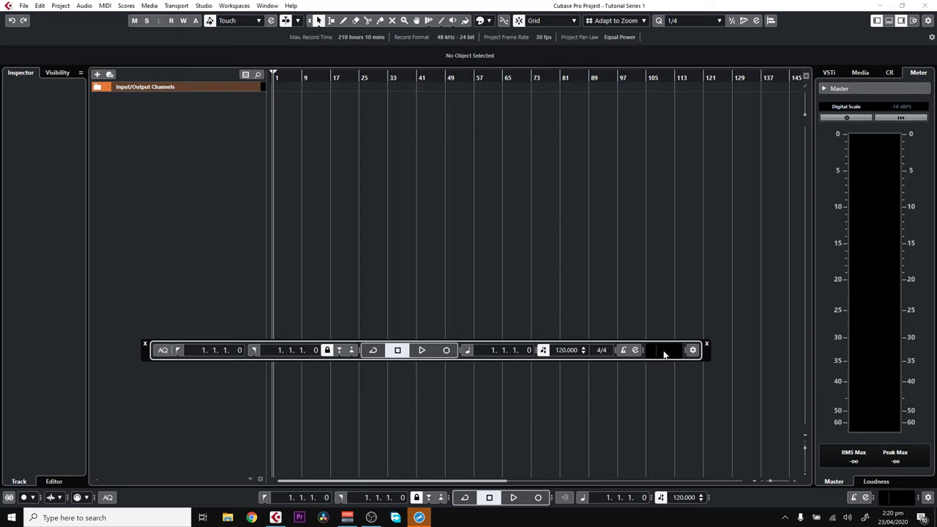
# Step: Move the project cursor to bar 122 and back to bar 30, and reposition the floating transport panel slightly
pyautogui.click(361, 79)
pyautogui.click(706, 80)
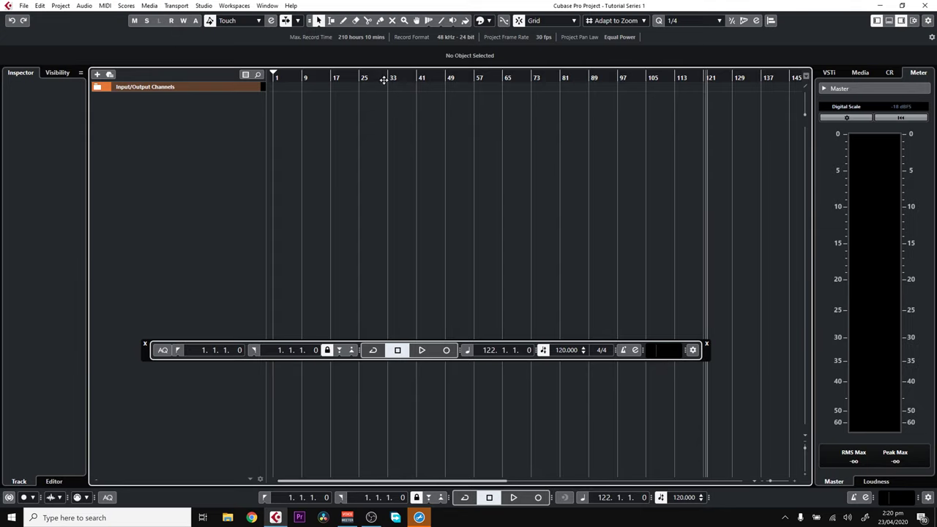
pyautogui.click(384, 79)
pyautogui.moveTo(668, 352); pyautogui.dragTo(691, 360)
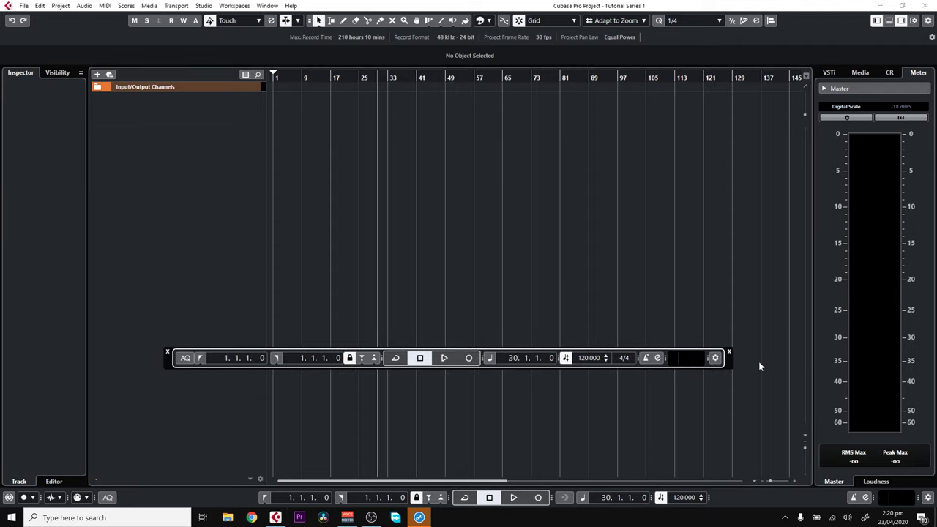